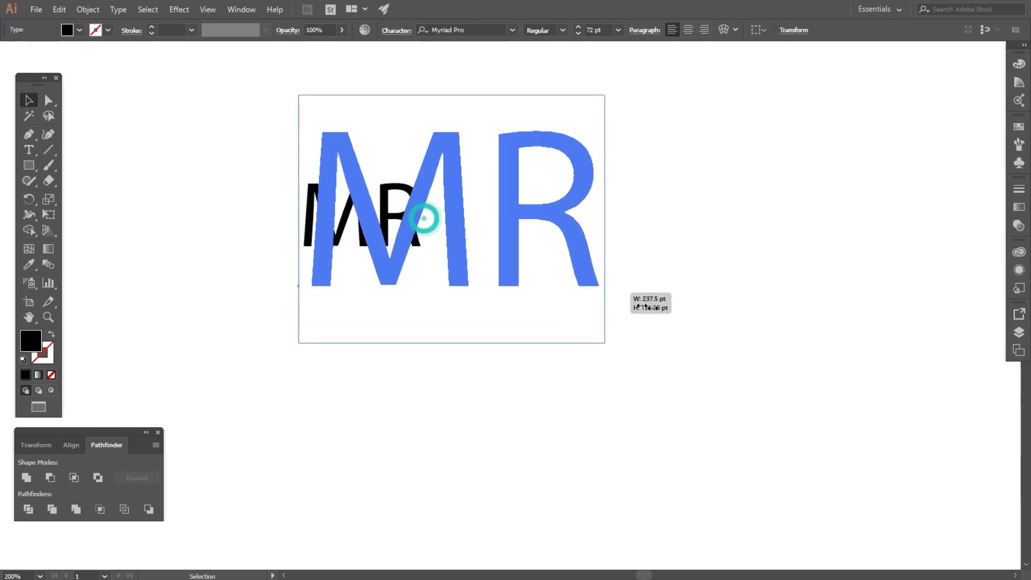
# - Enlarge the MR text to about 232 pt and change its font to Montserrat Black
pyautogui.moveTo(598, 207); pyautogui.dragTo(395, 262)
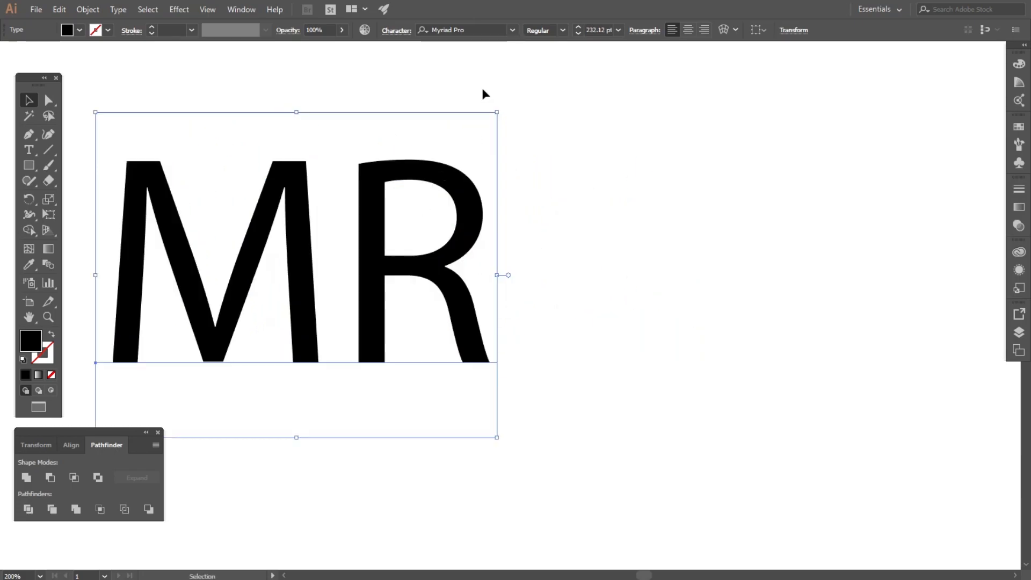
pyautogui.click(472, 29)
pyautogui.write('mo')
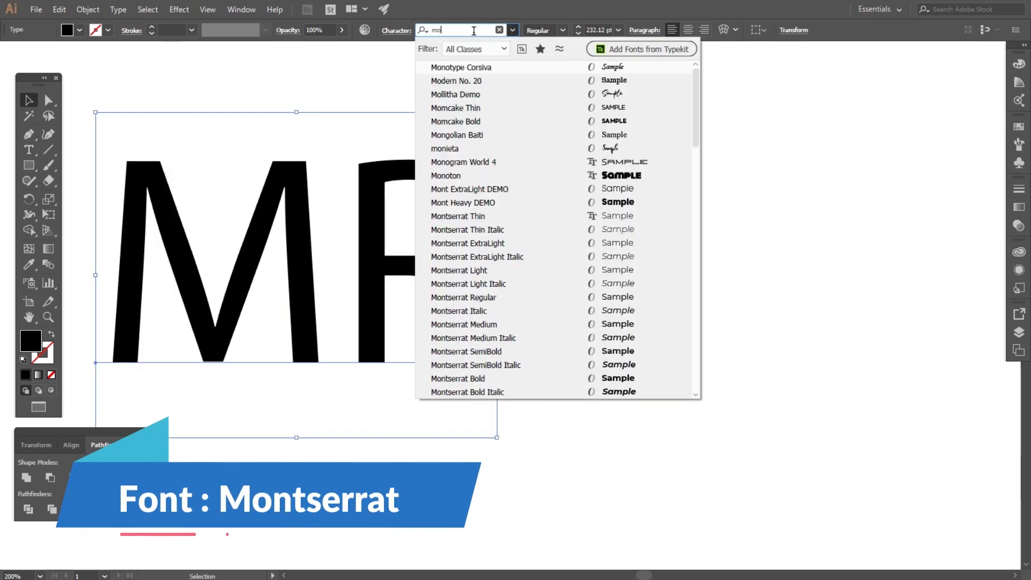
pyautogui.write('n')
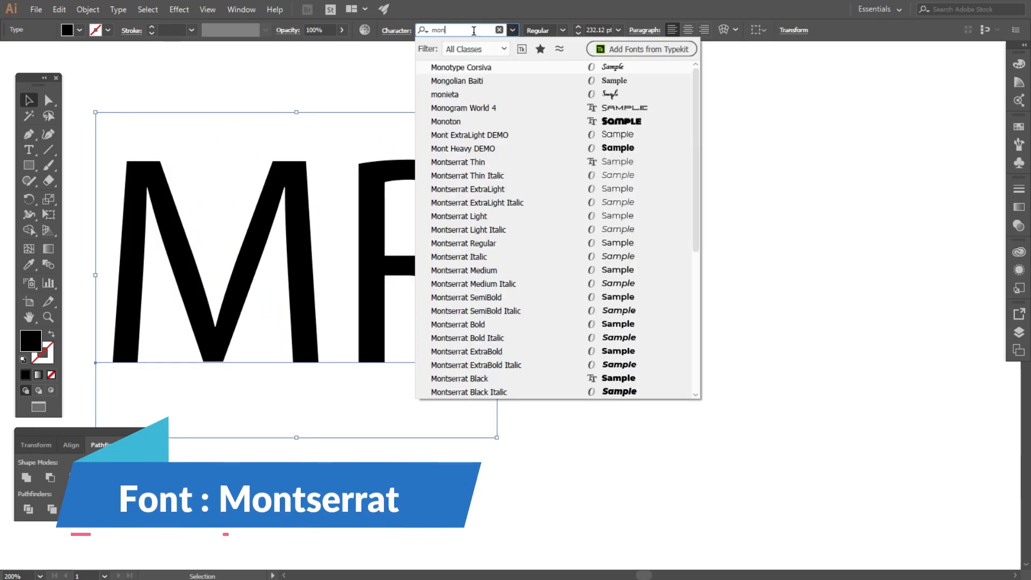
pyautogui.click(495, 377)
pyautogui.hotkey('ctrl', '1')
pyautogui.click(684, 352)
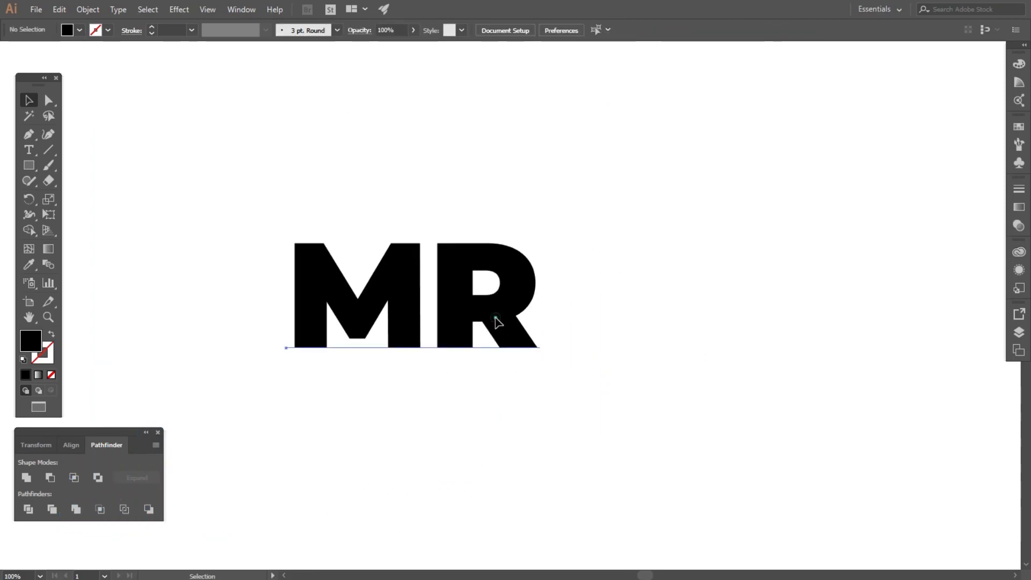
# - Enlarge the MR text to about 555 pt and reposition it on the artboard
pyautogui.click(498, 322)
pyautogui.moveTo(540, 303); pyautogui.dragTo(893, 317)
pyautogui.moveTo(564, 289); pyautogui.dragTo(430, 220)
# - Convert the MR text to outlines and unite the overlapping shapes within the letters
pyautogui.rightClick(435, 196)
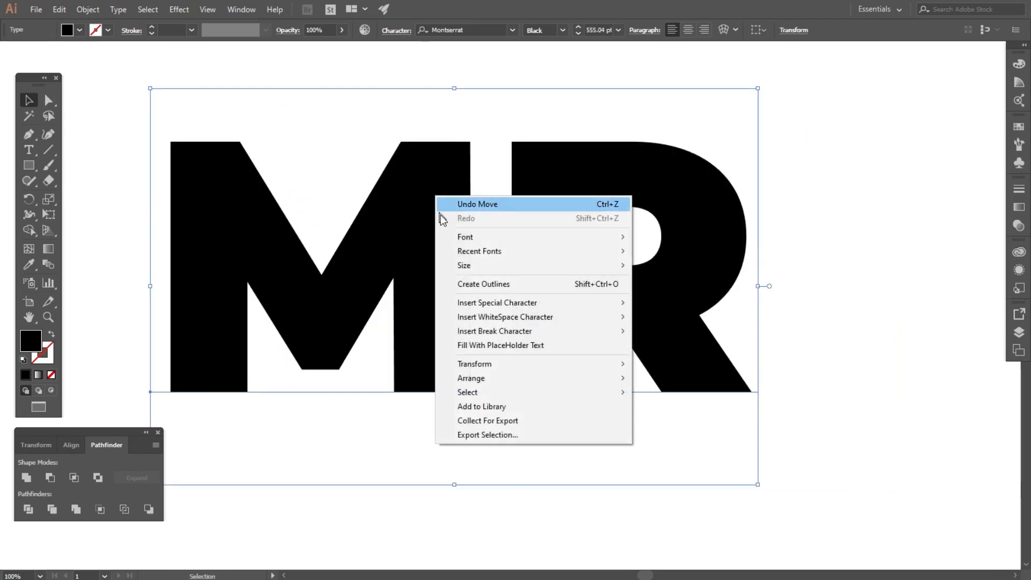
pyautogui.click(465, 281)
pyautogui.scroll(-4, 465, 282)
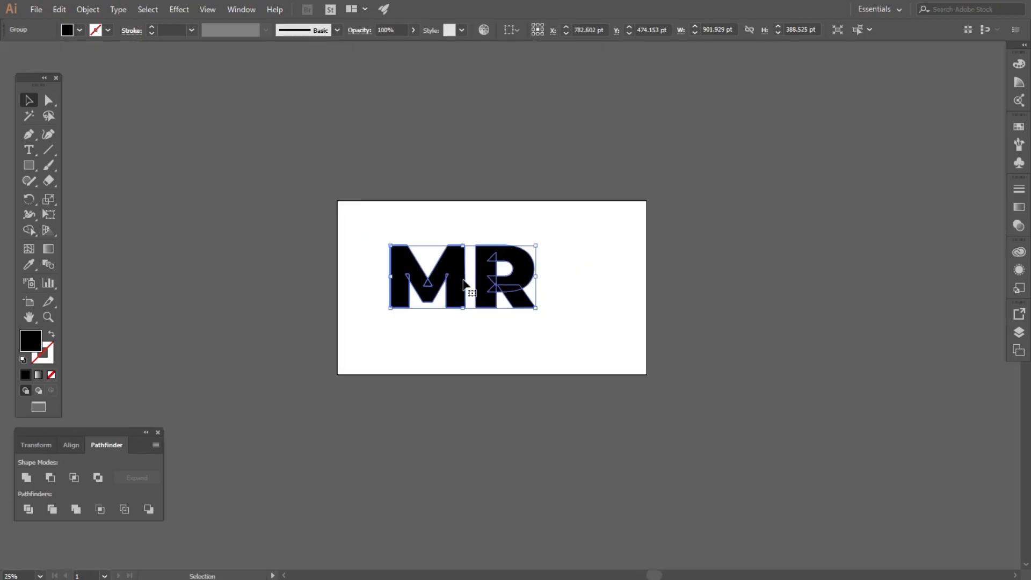
pyautogui.click(25, 478)
pyautogui.scroll(3, 494, 269)
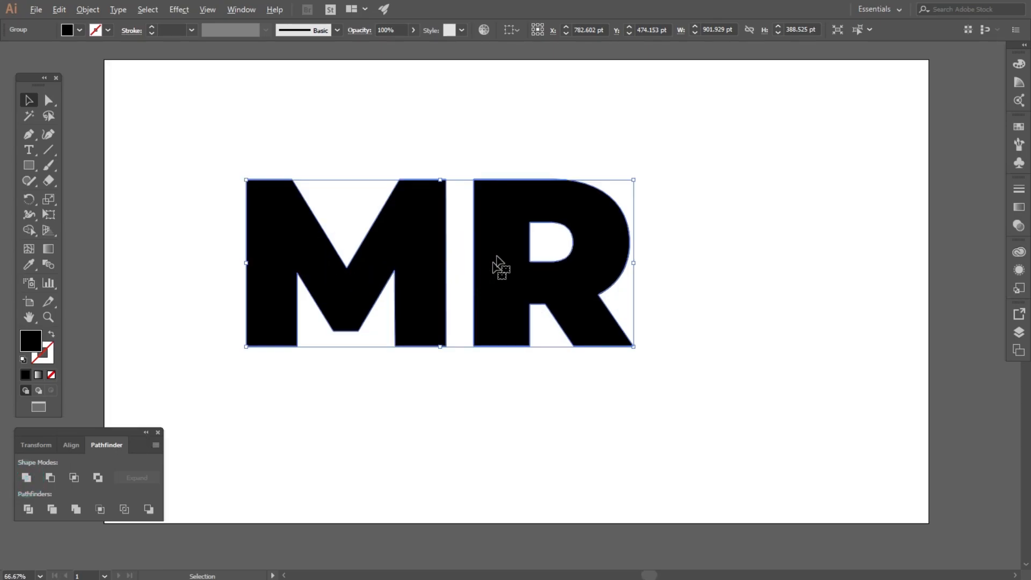
# - Ungroup the letters and move M and R apart on the artboard
pyautogui.rightClick(512, 233)
pyautogui.click(548, 325)
pyautogui.moveTo(510, 301); pyautogui.dragTo(697, 294)
pyautogui.moveTo(421, 295); pyautogui.dragTo(309, 312)
pyautogui.moveTo(695, 275); pyautogui.dragTo(513, 283)
# - Rotate the R counterclockwise by about 45° and unite its shape
pyautogui.moveTo(642, 175); pyautogui.dragTo(582, 155)
pyautogui.click(771, 172)
pyautogui.click(612, 242)
pyautogui.click(30, 476)
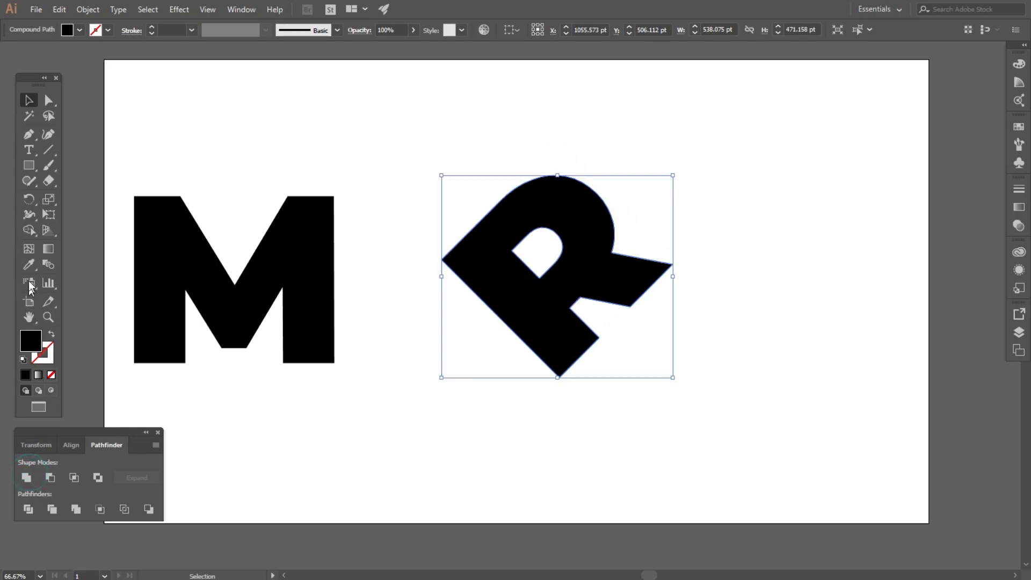
# - Flatten the rotated R vertically with Free Transform to about 243 pt high, keeping its upper edge in place
pyautogui.click(48, 215)
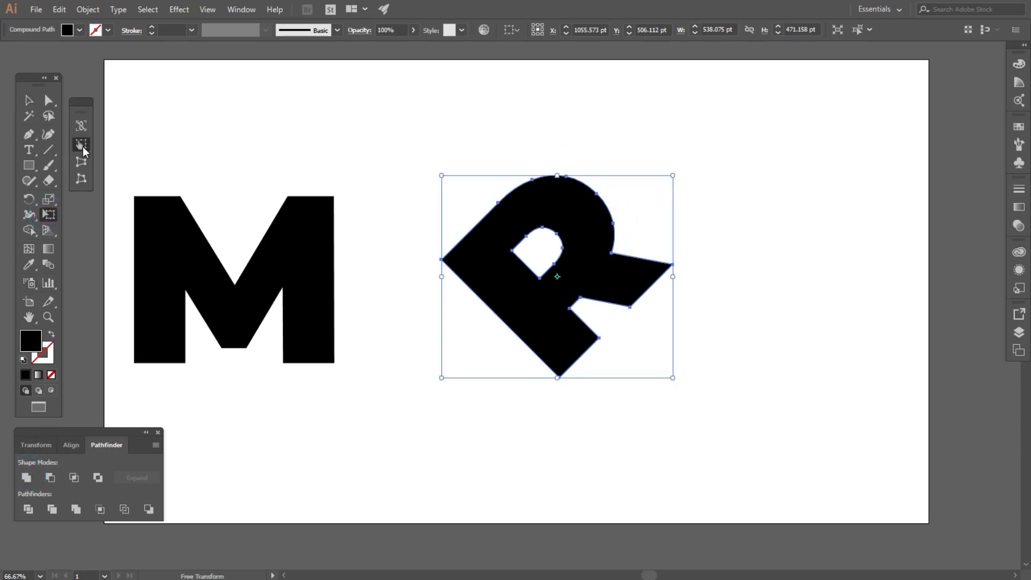
pyautogui.moveTo(556, 379); pyautogui.dragTo(557, 279)
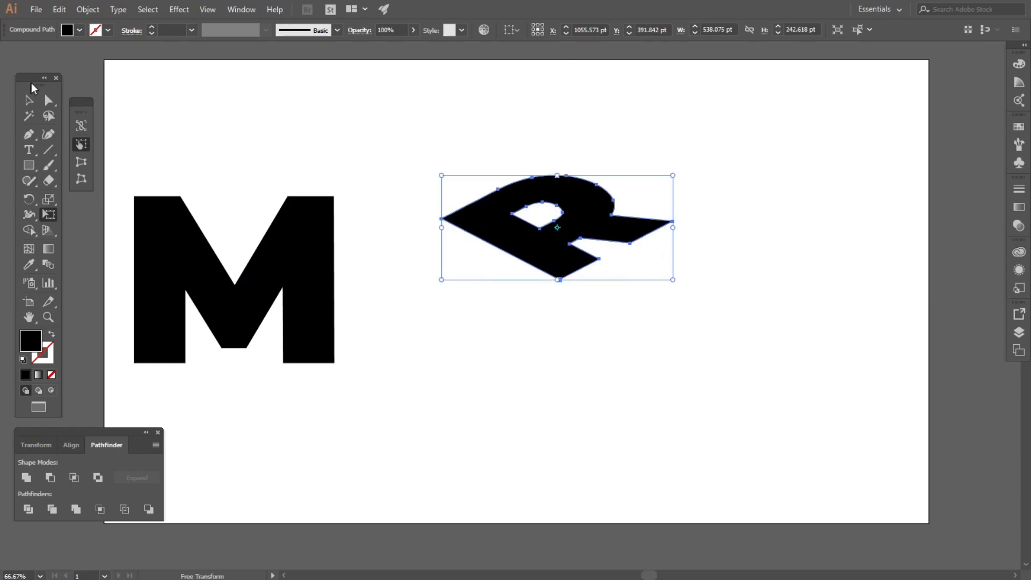
pyautogui.click(29, 101)
# - Move the flattened R above and to the right of the M
pyautogui.moveTo(519, 236); pyautogui.dragTo(636, 209)
pyautogui.moveTo(279, 288); pyautogui.dragTo(345, 320)
pyautogui.moveTo(648, 233); pyautogui.dragTo(568, 232)
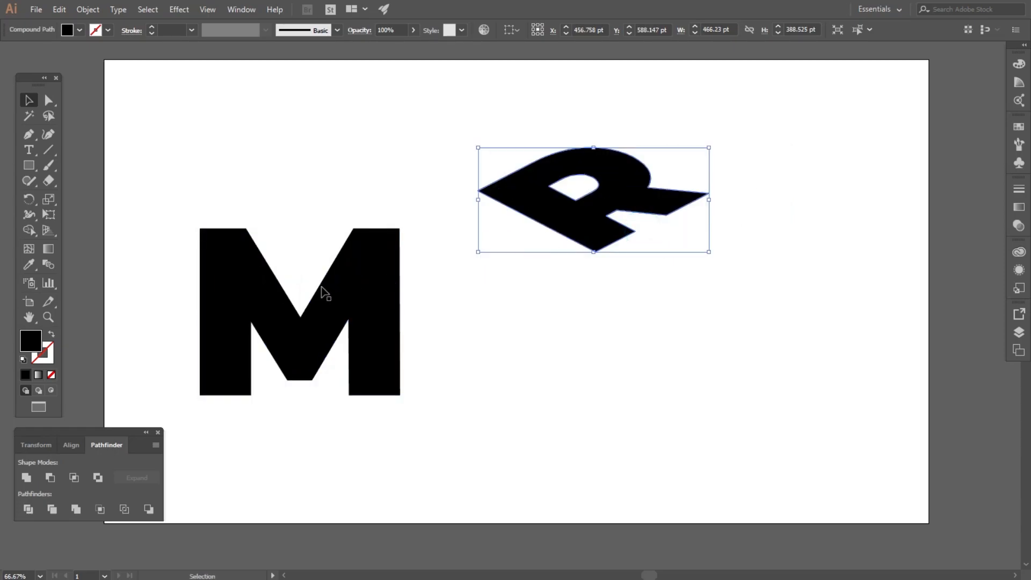
# - Show the rulers and place vertical guides at the R's leftmost corner and its lowest corner
pyautogui.hotkey('ctrl', 'r')
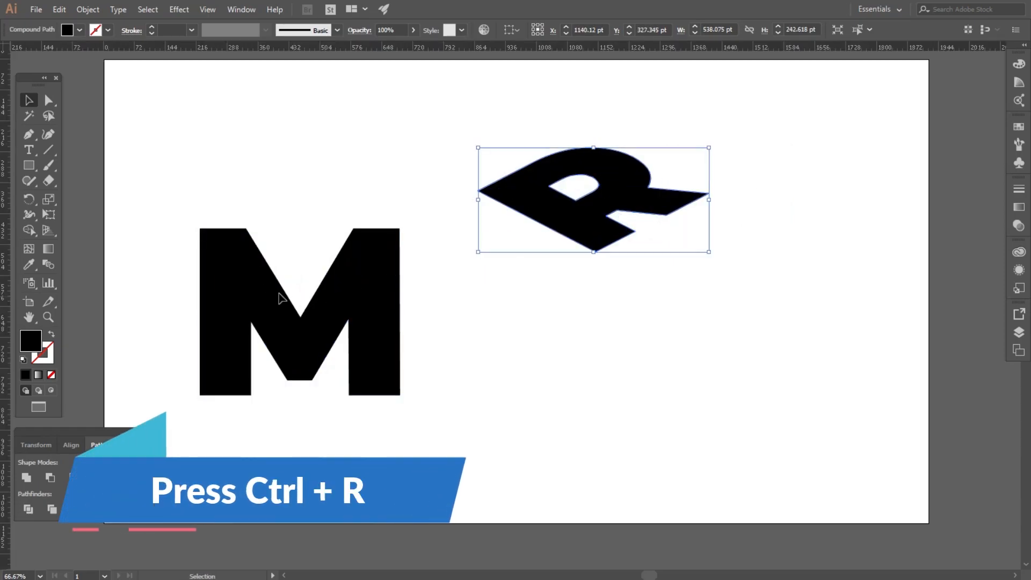
pyautogui.moveTo(2, 179); pyautogui.dragTo(477, 240)
pyautogui.moveTo(66, 230); pyautogui.dragTo(596, 293)
pyautogui.click(363, 159)
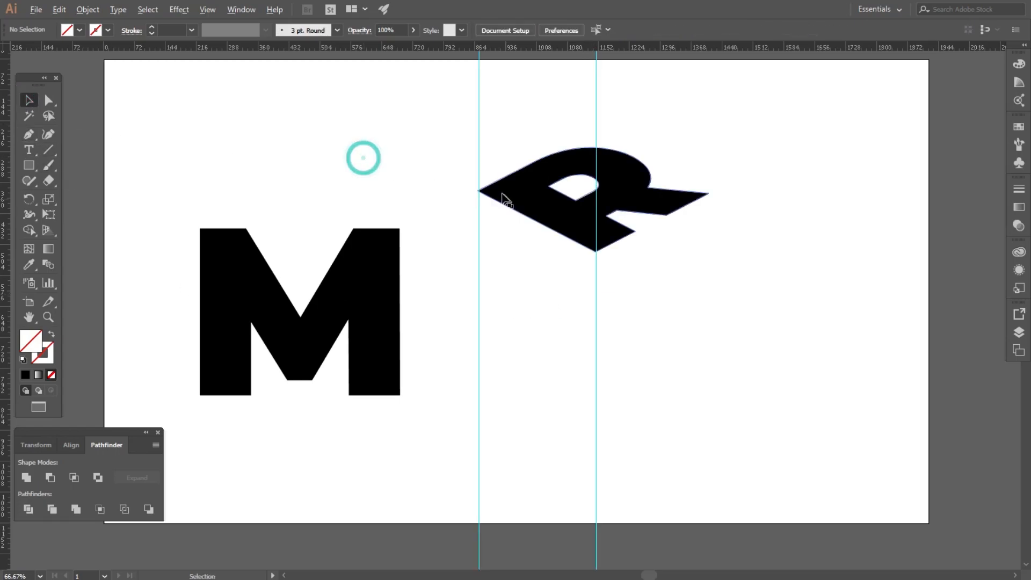
# - Fine-tune both vertical guides so they pass exactly through the R's leftmost and lowest corners
pyautogui.scroll(6, 500, 194)
pyautogui.scroll(4, 281, 151)
pyautogui.moveTo(435, 214); pyautogui.dragTo(403, 214)
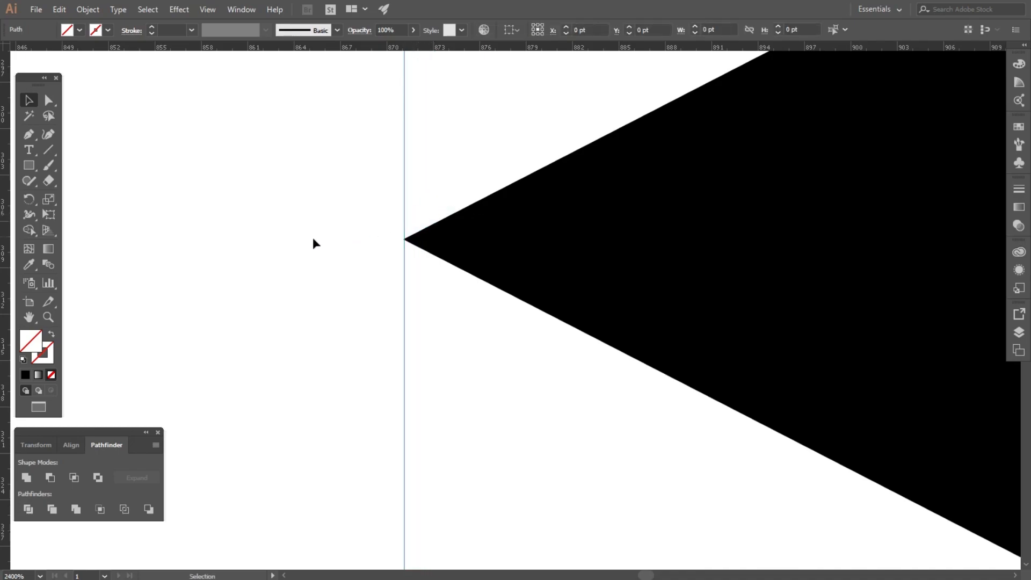
pyautogui.scroll(-7, 344, 253)
pyautogui.scroll(3, 520, 344)
pyautogui.scroll(8, 505, 353)
pyautogui.moveTo(580, 305); pyautogui.dragTo(564, 325)
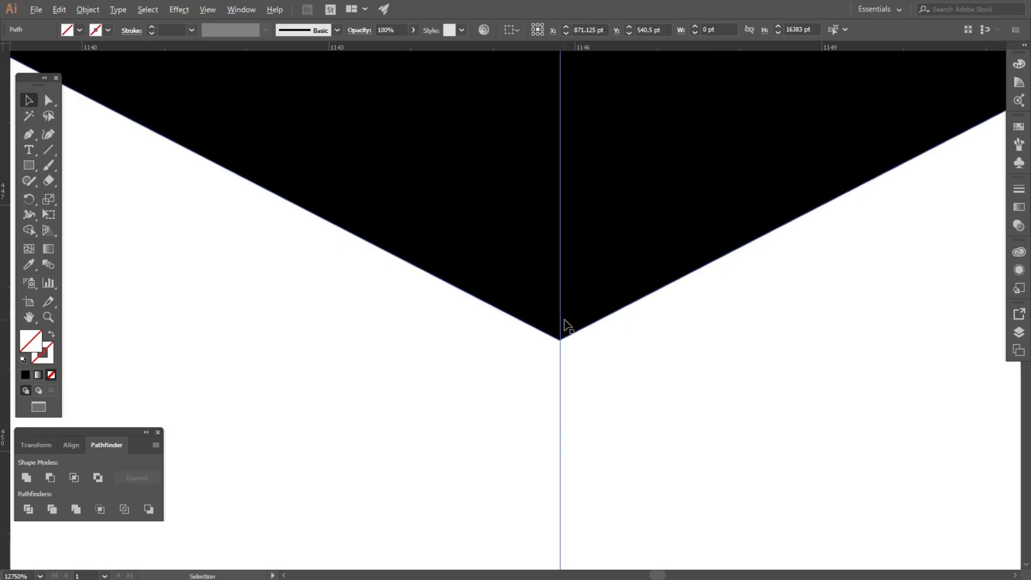
pyautogui.scroll(-10, 565, 325)
pyautogui.click(275, 178)
# - Move the M beneath the R and scale it proportionally to fit between the two guides, about 275 pt wide
pyautogui.scroll(-5, 529, 267)
pyautogui.scroll(2, 628, 260)
pyautogui.moveTo(438, 254); pyautogui.dragTo(593, 273)
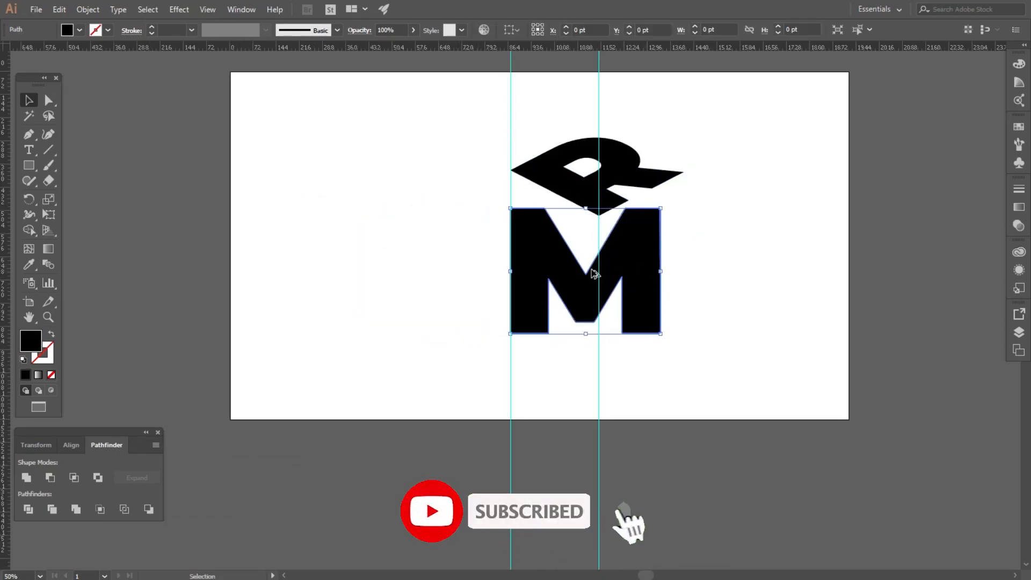
pyautogui.scroll(3, 595, 274)
pyautogui.moveTo(806, 282); pyautogui.dragTo(626, 278)
pyautogui.click(702, 260)
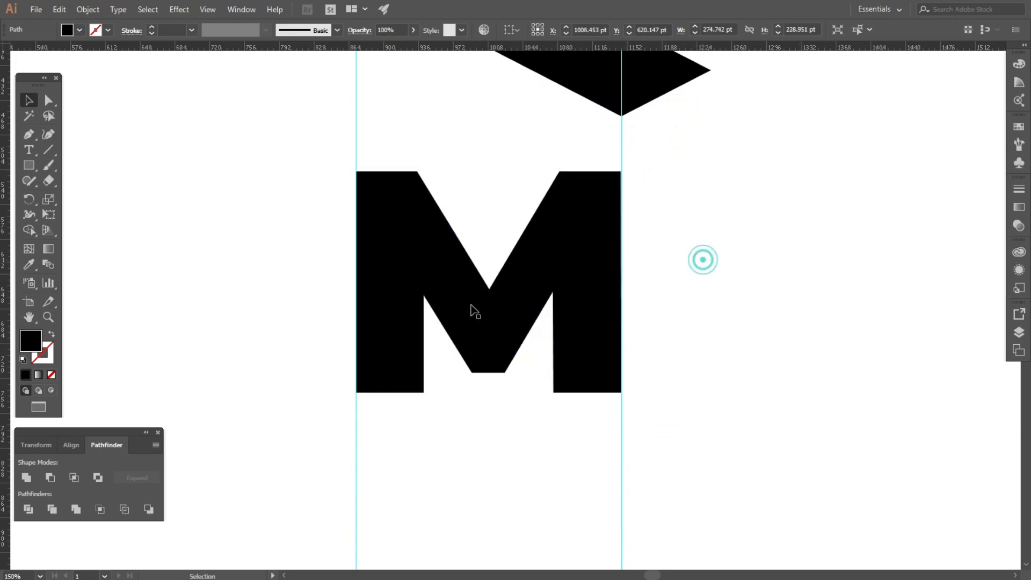
# - Move the M straight up until its upper right corner meets the R's lowest corner
pyautogui.scroll(-2, 490, 210)
pyautogui.scroll(2, 493, 290)
pyautogui.moveTo(562, 379); pyautogui.dragTo(565, 321)
pyautogui.scroll(-1, 499, 272)
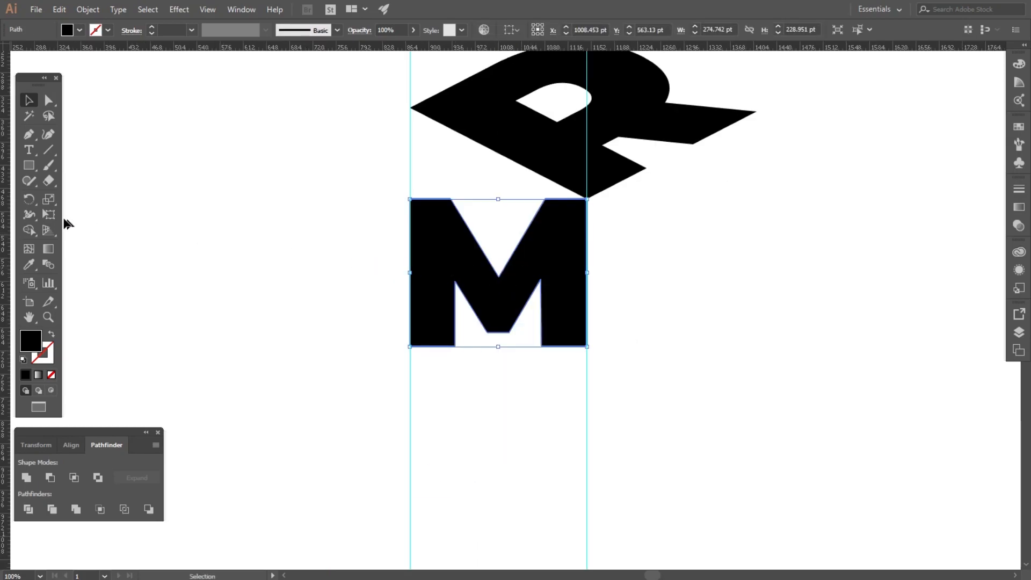
# - Shear the M's left side upward with Free Transform until its slanted top edge follows the R's lower left edge
pyautogui.click(49, 214)
pyautogui.moveTo(412, 269); pyautogui.dragTo(413, 179)
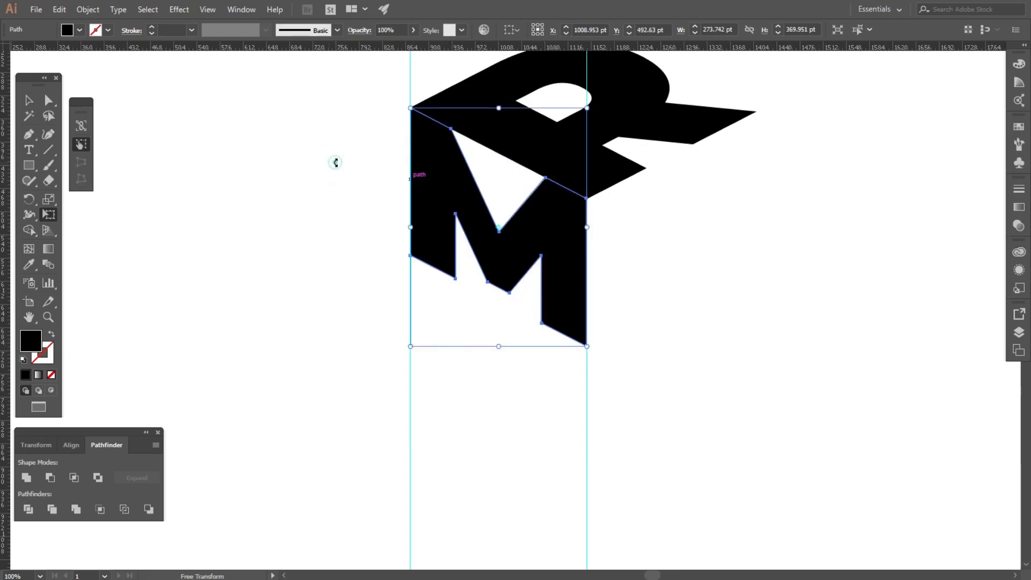
pyautogui.click(29, 100)
pyautogui.click(240, 167)
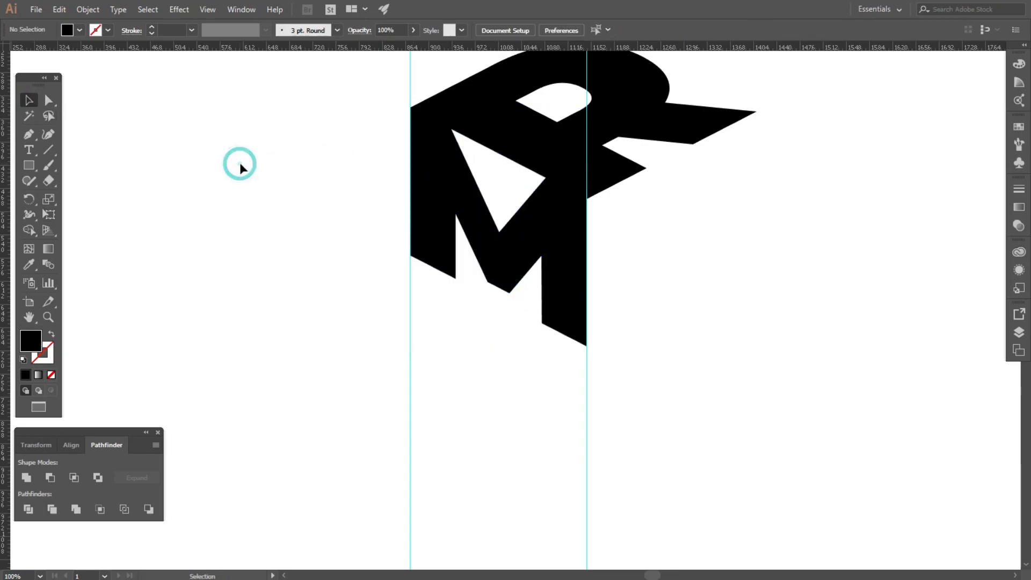
# - Duplicate the R in place and move the copy straight down to the M's slanted bottom edge
pyautogui.click(616, 164)
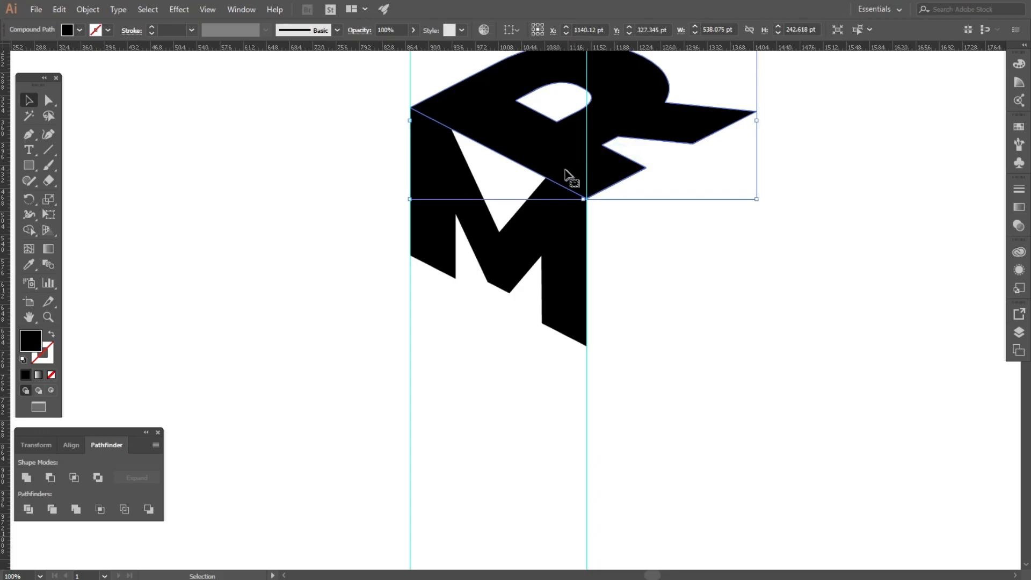
pyautogui.click(59, 10)
pyautogui.click(80, 71)
pyautogui.click(59, 10)
pyautogui.click(94, 100)
pyautogui.click(214, 166)
pyautogui.moveTo(505, 136); pyautogui.dragTo(510, 288)
# - Send the lower R copy to the back of the artwork
pyautogui.click(755, 386)
pyautogui.rightClick(629, 276)
pyautogui.moveTo(671, 403)
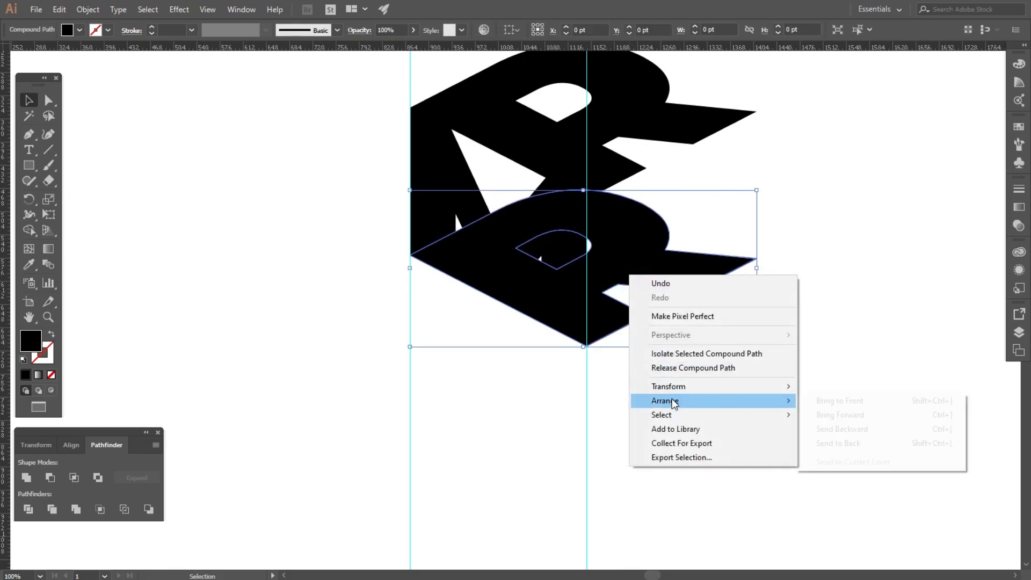
pyautogui.click(840, 444)
pyautogui.click(838, 363)
# - Delete both vertical guides and hide the rulers
pyautogui.scroll(-2, 403, 306)
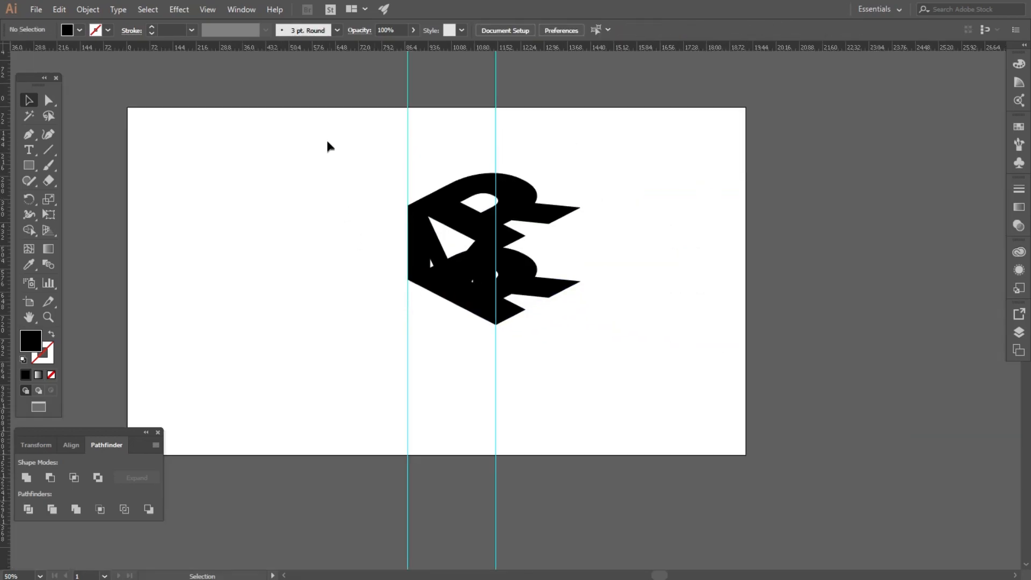
pyautogui.moveTo(327, 143); pyautogui.dragTo(616, 147)
pyautogui.press('Delete')
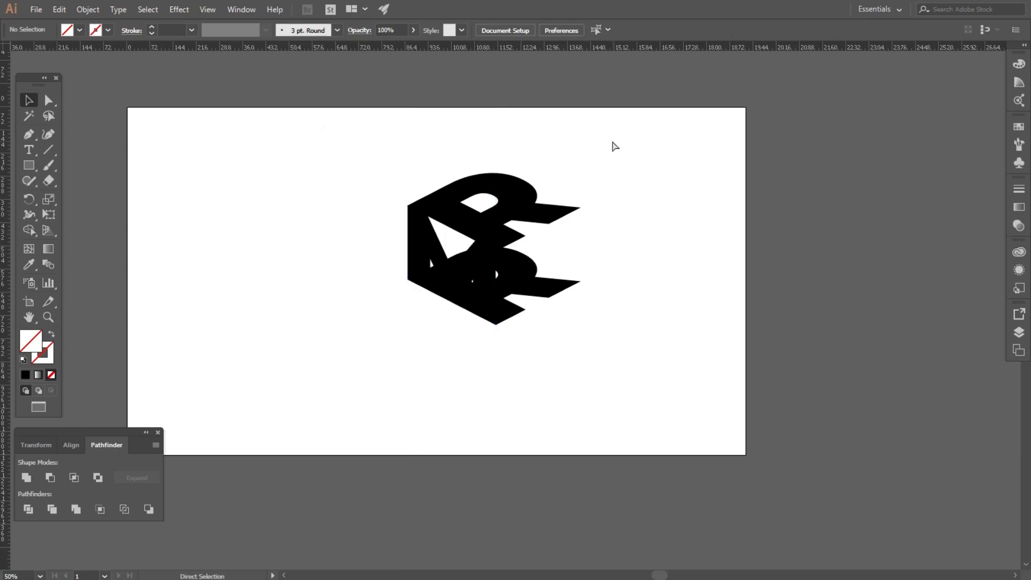
pyautogui.hotkey('ctrl', 'r')
# - Select all the lettering, move it toward the artboard's centre and enlarge it slightly in proportion
pyautogui.scroll(2, 367, 220)
pyautogui.moveTo(339, 159); pyautogui.dragTo(692, 428)
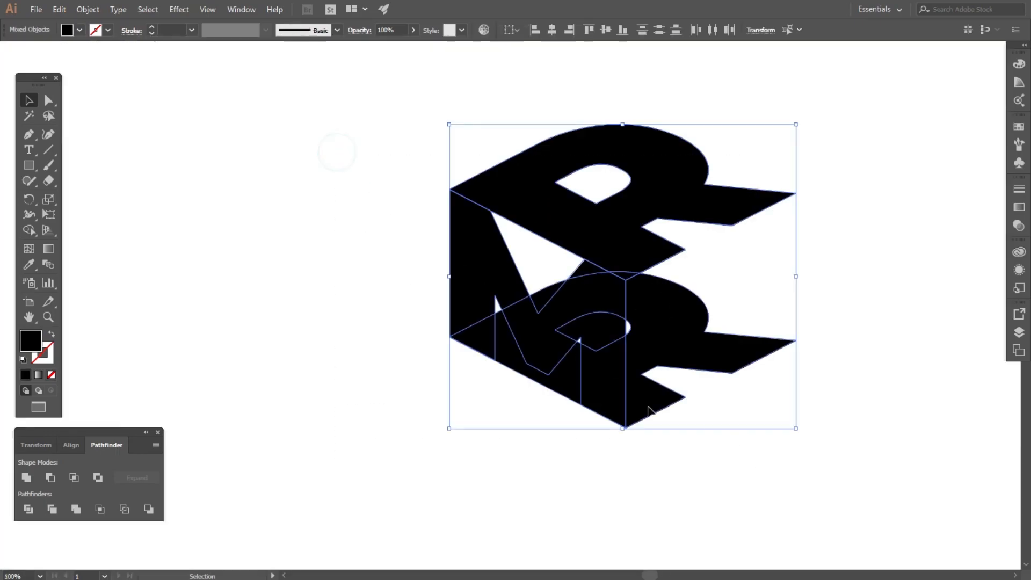
pyautogui.scroll(-2, 433, 307)
pyautogui.moveTo(504, 281); pyautogui.dragTo(455, 313)
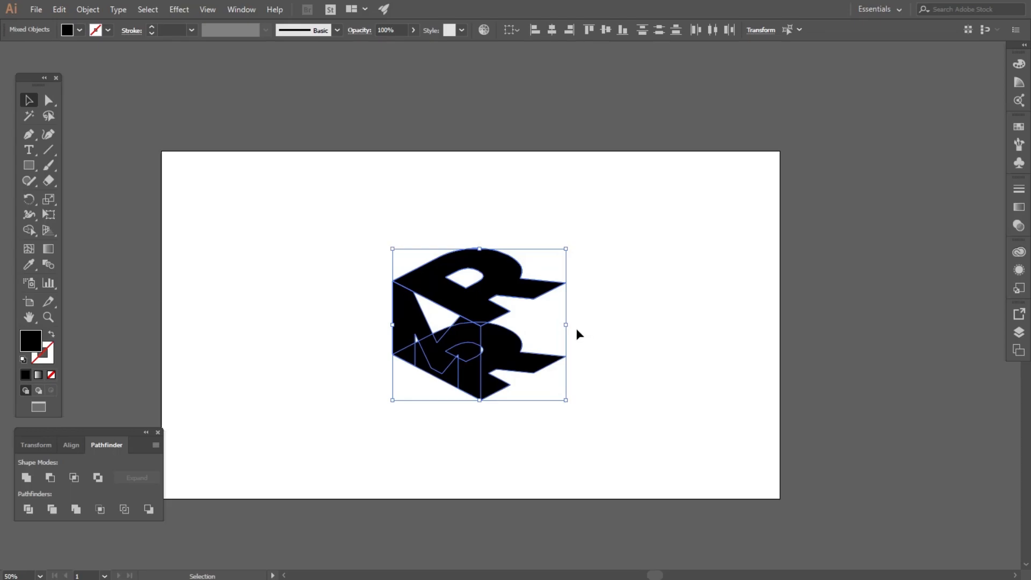
pyautogui.moveTo(569, 327); pyautogui.dragTo(592, 351)
pyautogui.scroll(2, 465, 458)
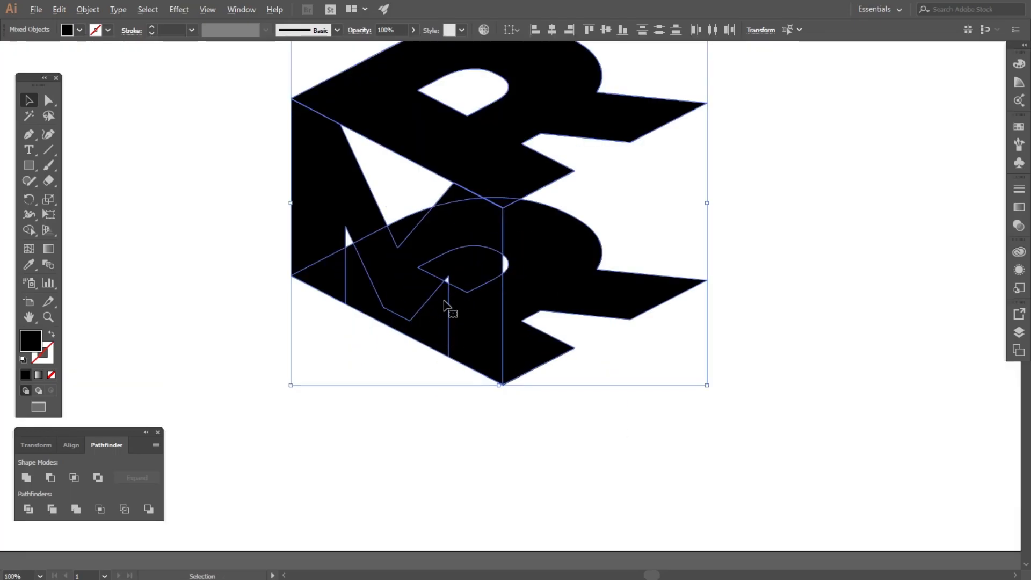
pyautogui.scroll(1, 442, 308)
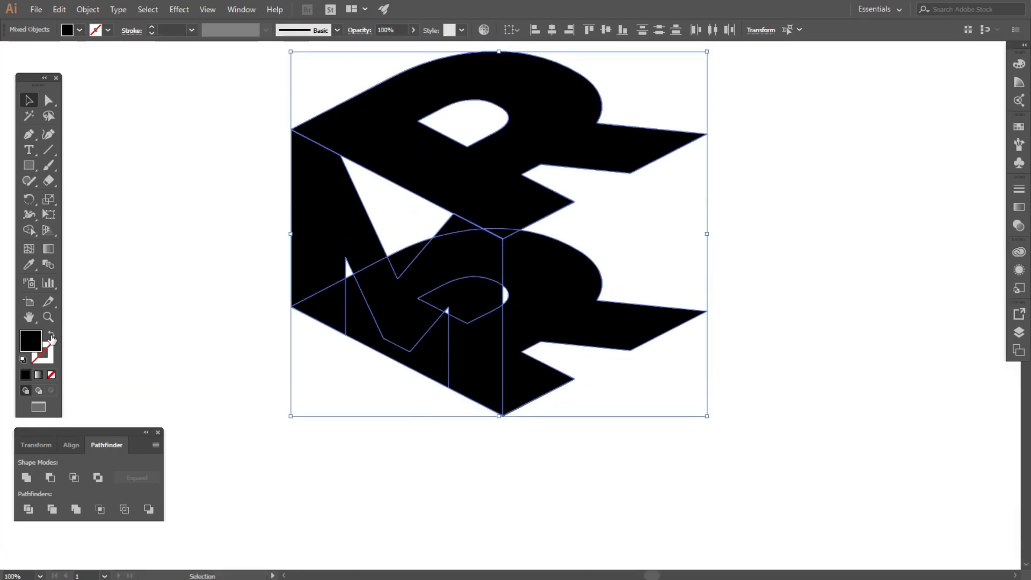
# - Swap the lettering's fill and stroke, and draw three vertical lines joining the matching right-hand corners of the upper and lower R
pyautogui.click(51, 335)
pyautogui.click(222, 204)
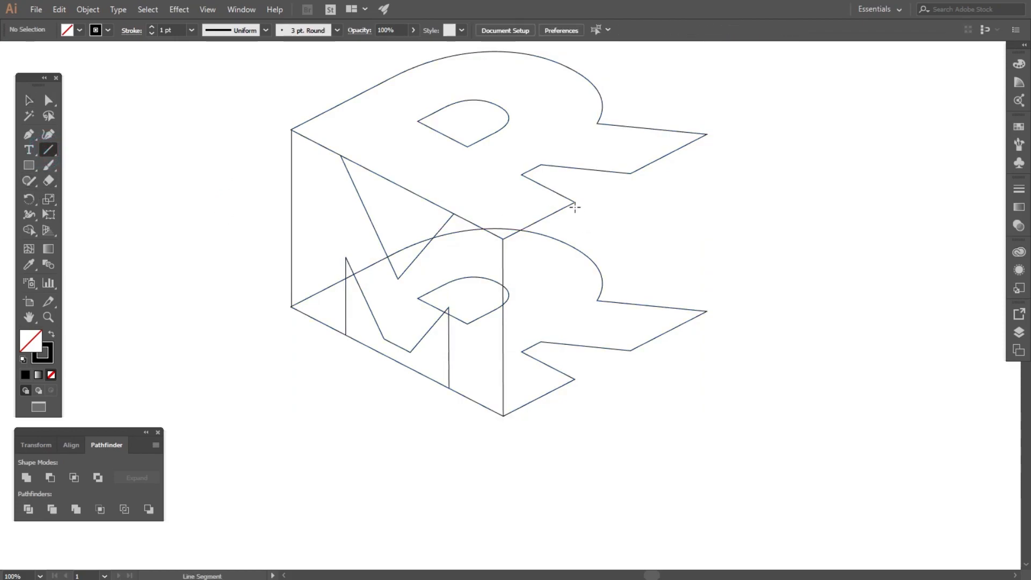
pyautogui.moveTo(575, 202); pyautogui.dragTo(574, 379)
pyautogui.moveTo(630, 173); pyautogui.dragTo(630, 350)
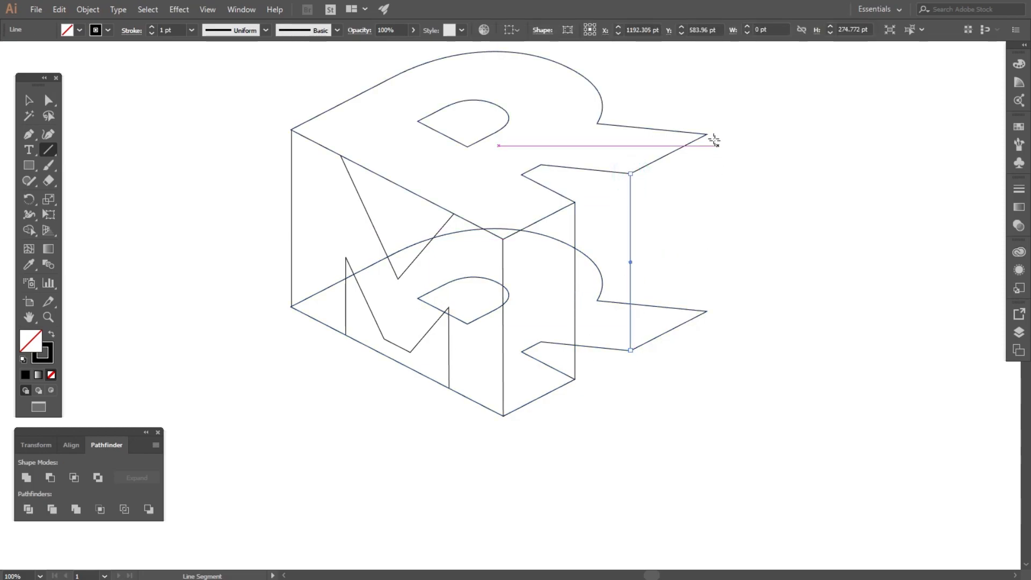
pyautogui.moveTo(707, 134); pyautogui.dragTo(707, 311)
pyautogui.click(30, 102)
pyautogui.click(209, 138)
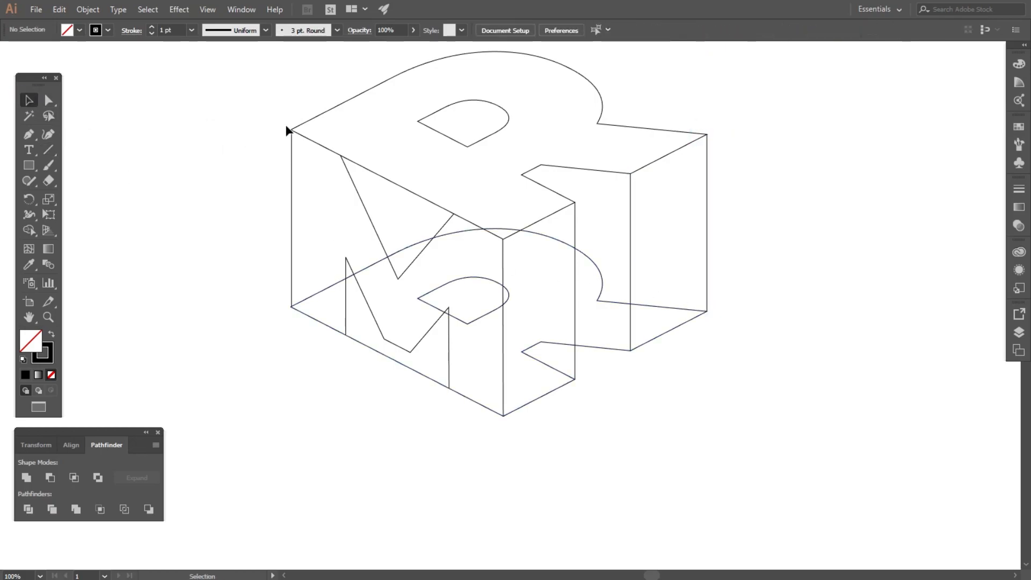
pyautogui.scroll(6, 285, 127)
pyautogui.click(321, 169)
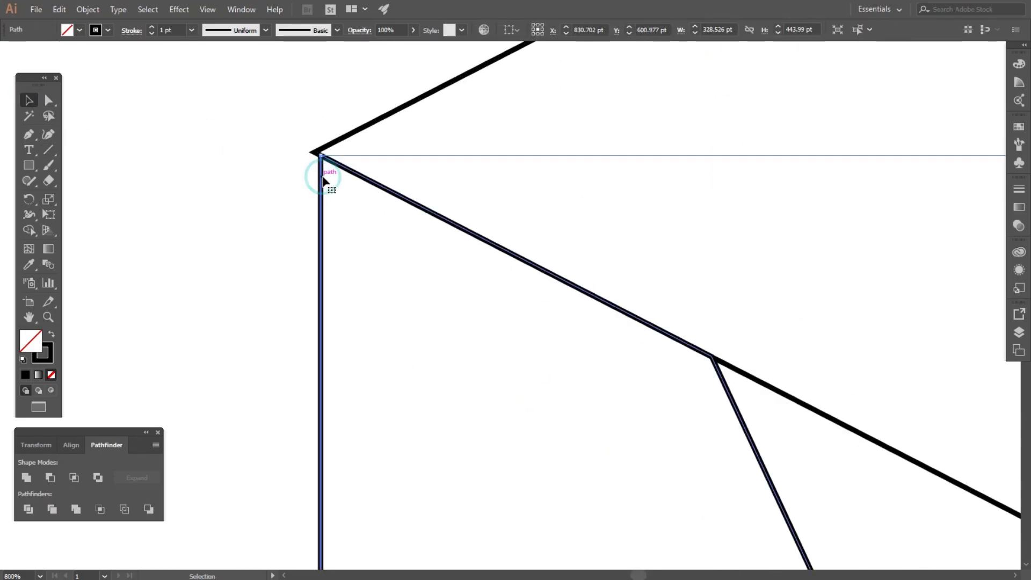
pyautogui.scroll(-4, 322, 170)
pyautogui.click(229, 221)
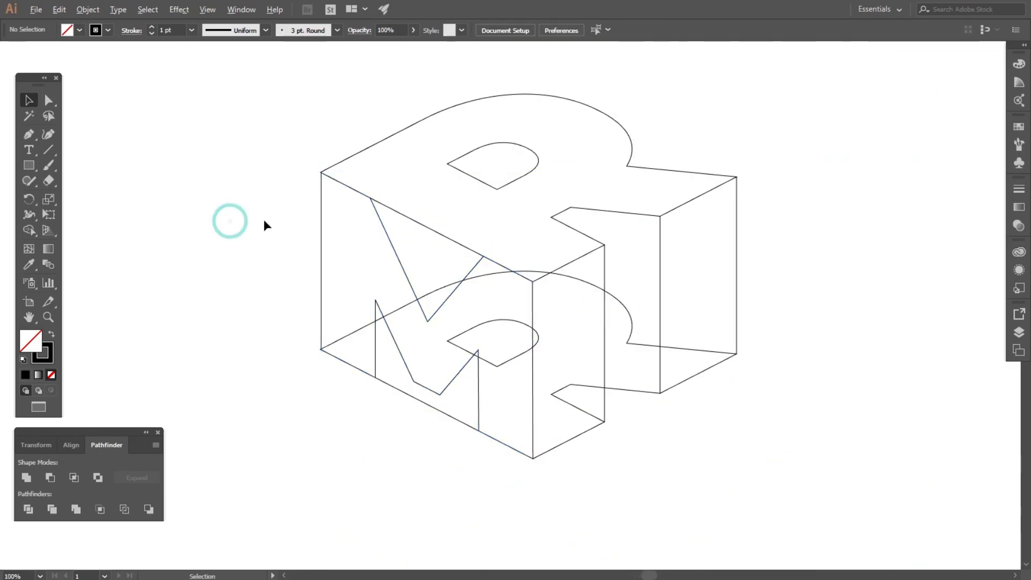
# - Select all the letter outlines and merge the overlapping regions of the M's front face into one shape with the Shape Builder
pyautogui.scroll(-2, 236, 204)
pyautogui.click(234, 166)
pyautogui.moveTo(234, 144); pyautogui.dragTo(665, 435)
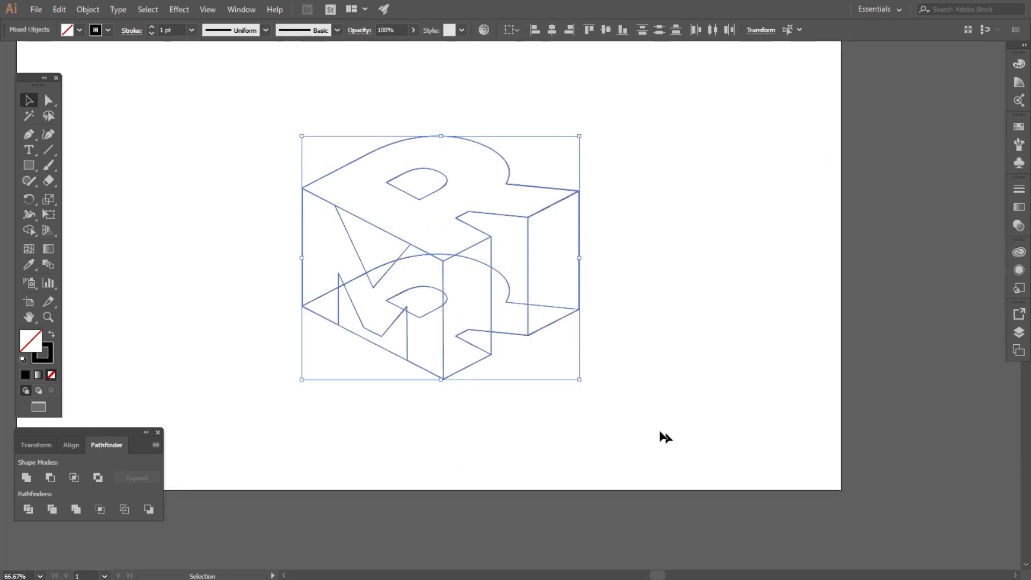
pyautogui.click(39, 228)
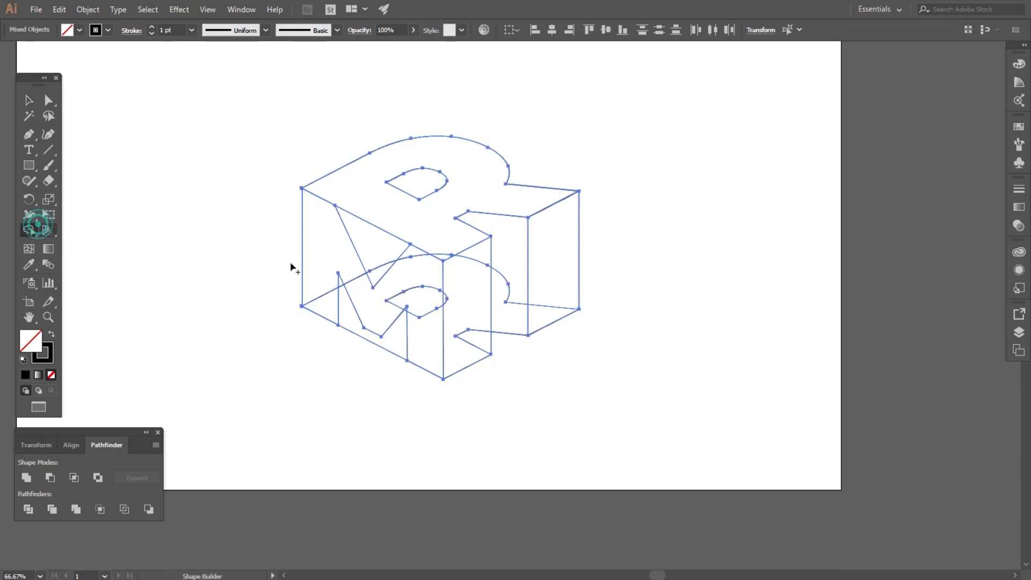
pyautogui.scroll(2, 326, 308)
pyautogui.moveTo(326, 310); pyautogui.dragTo(329, 192)
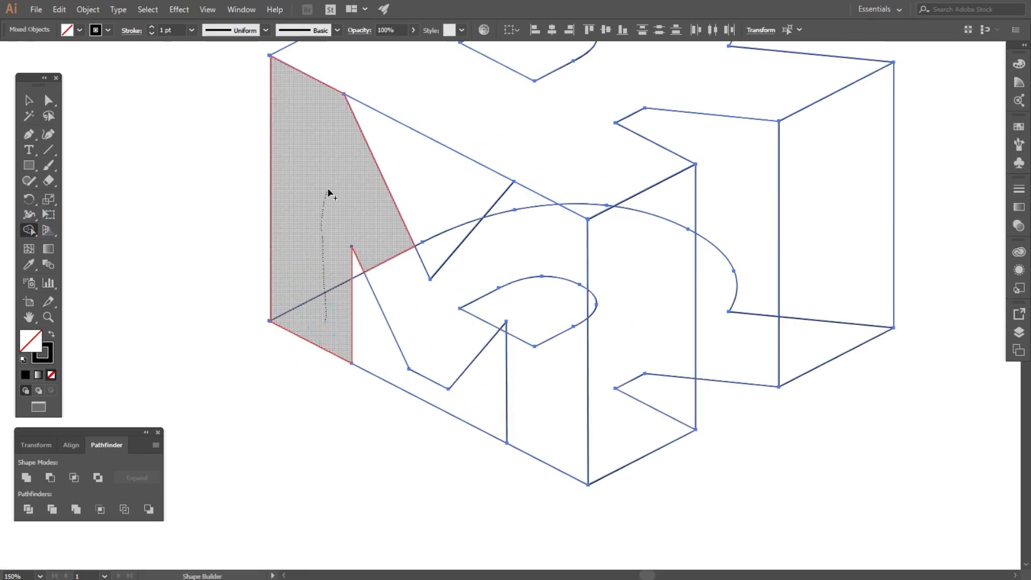
pyautogui.moveTo(399, 260)
pyautogui.mouseDown()
pyautogui.moveTo(453, 343)
pyautogui.moveTo(526, 304)
pyautogui.mouseUp()
pyautogui.moveTo(542, 344)
pyautogui.mouseDown()
pyautogui.moveTo(525, 200)
pyautogui.moveTo(562, 384)
pyautogui.moveTo(558, 421)
pyautogui.mouseUp()
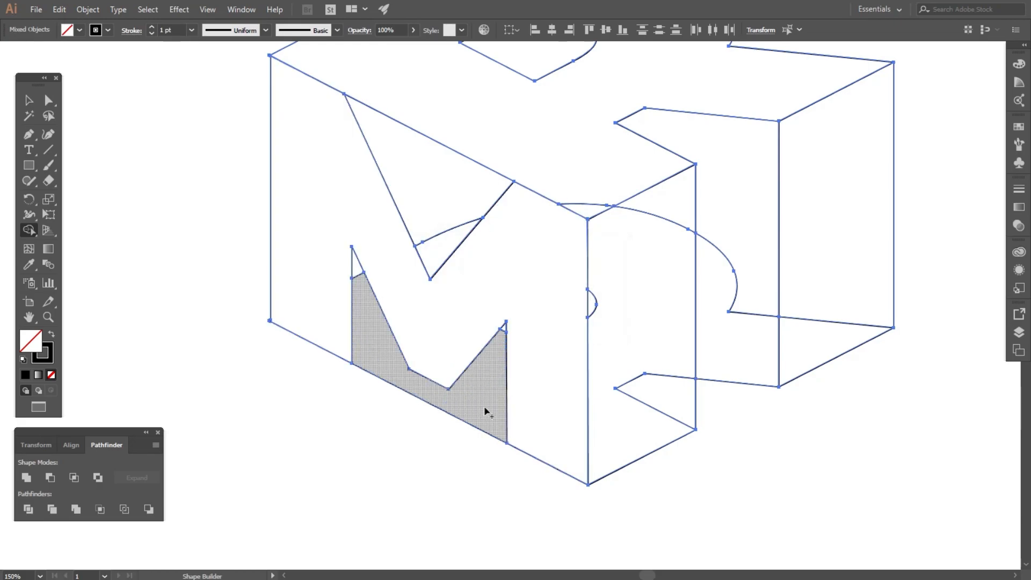
# - Remove the leftover areas beneath the M's legs and merge the split areas inside its upper V-shaped notch
pyautogui.scroll(3, 510, 352)
pyautogui.scroll(-3, 500, 329)
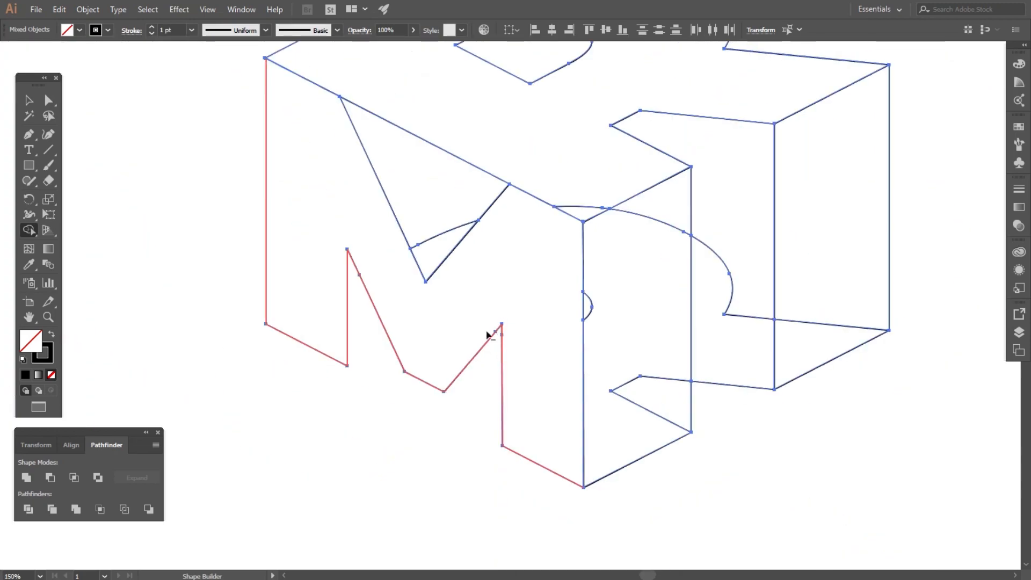
pyautogui.moveTo(442, 251); pyautogui.dragTo(428, 196)
# - Merge the split pieces of the R's top face and of the three side faces beside the M into single clean faces
pyautogui.scroll(-1, 509, 234)
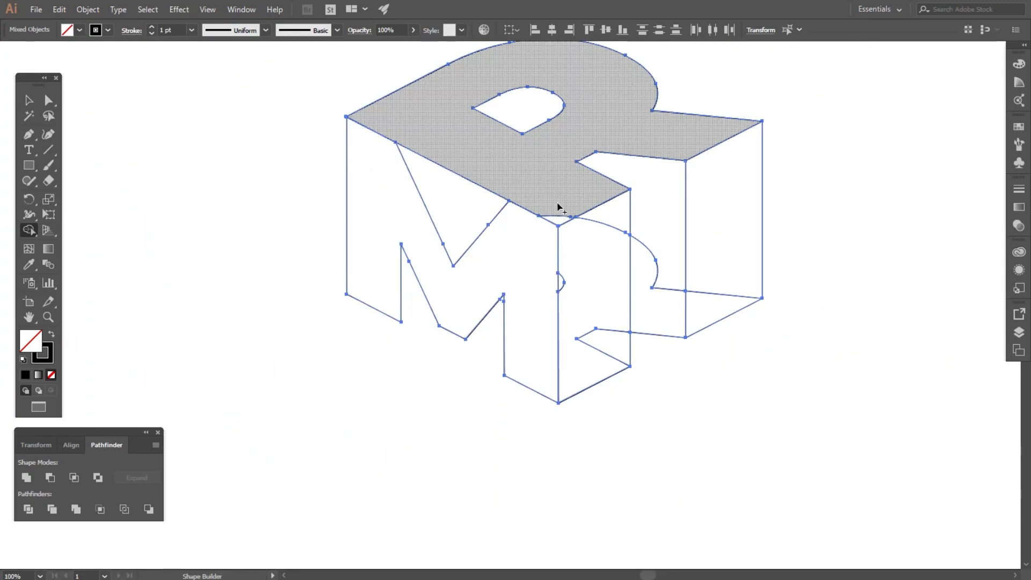
pyautogui.moveTo(561, 217); pyautogui.dragTo(549, 188)
pyautogui.moveTo(605, 211)
pyautogui.mouseDown()
pyautogui.moveTo(572, 262)
pyautogui.moveTo(622, 368)
pyautogui.moveTo(642, 424)
pyautogui.mouseUp()
pyautogui.scroll(2, 562, 283)
pyautogui.scroll(-2, 676, 353)
pyautogui.moveTo(720, 352); pyautogui.dragTo(712, 242)
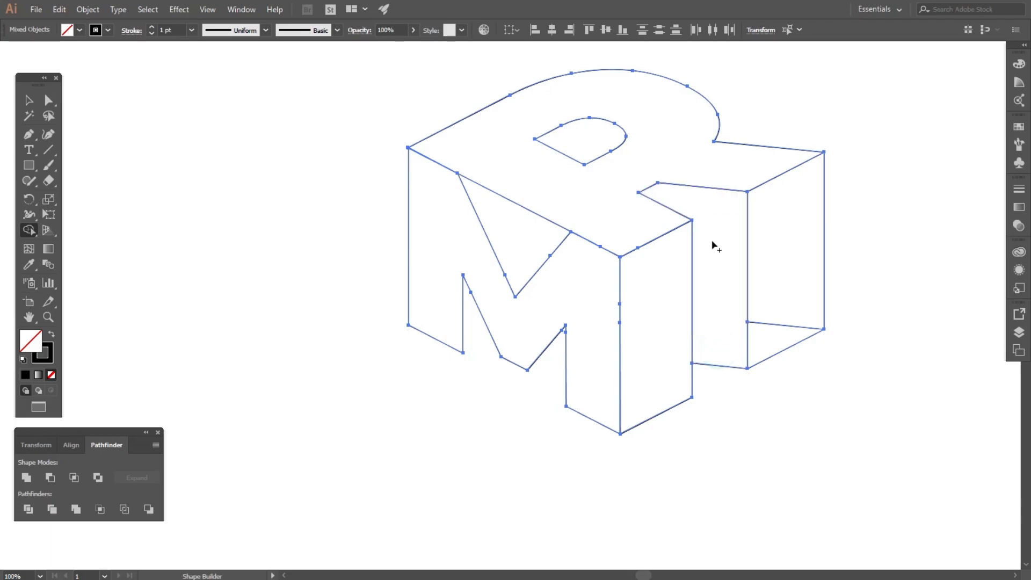
pyautogui.moveTo(776, 335); pyautogui.dragTo(785, 215)
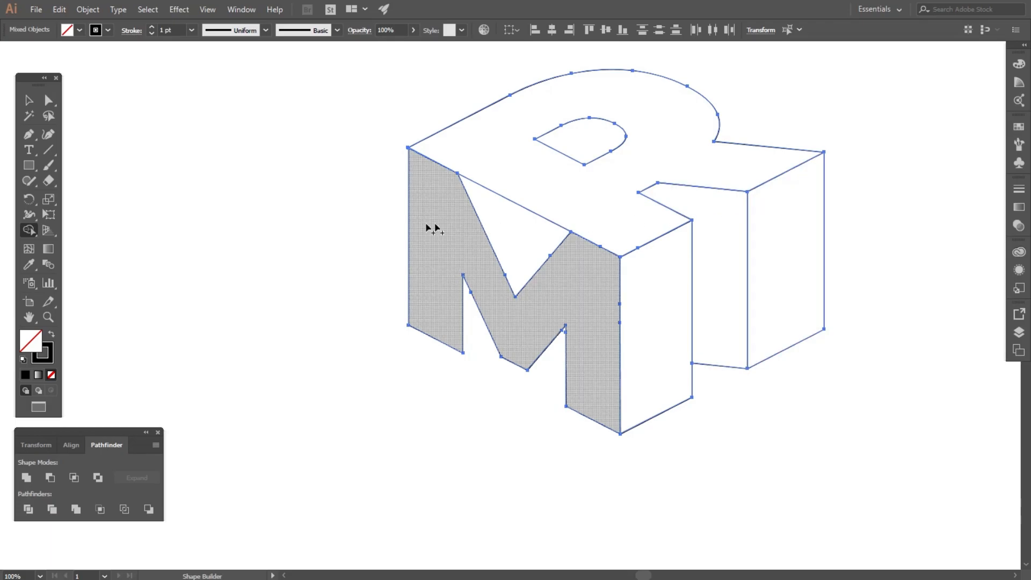
pyautogui.scroll(-1, 375, 223)
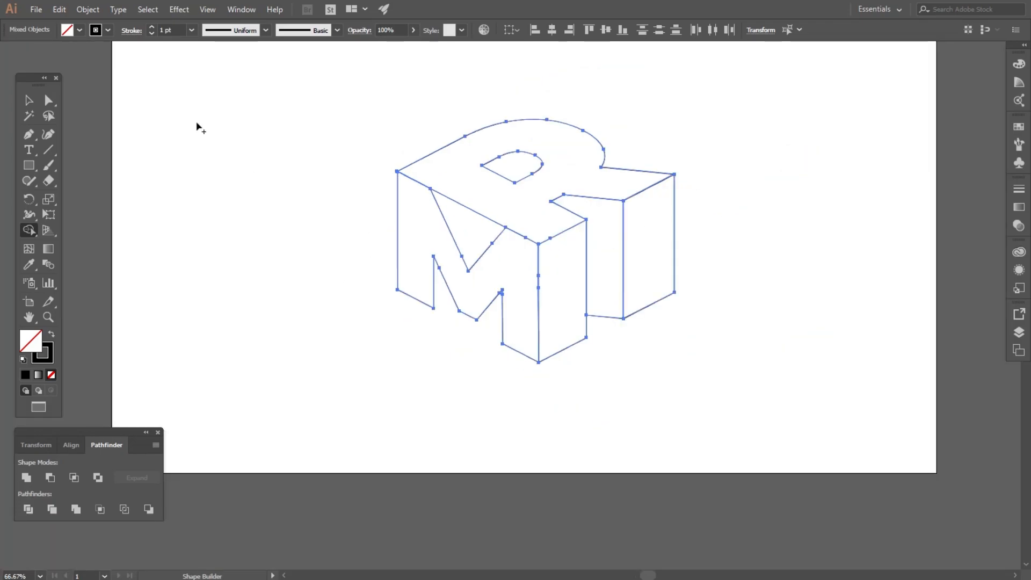
# - Draw a short slanted line from the inner bottom corner of the M's left leg to its diagonal edge, then deselect it
pyautogui.scroll(3, 522, 340)
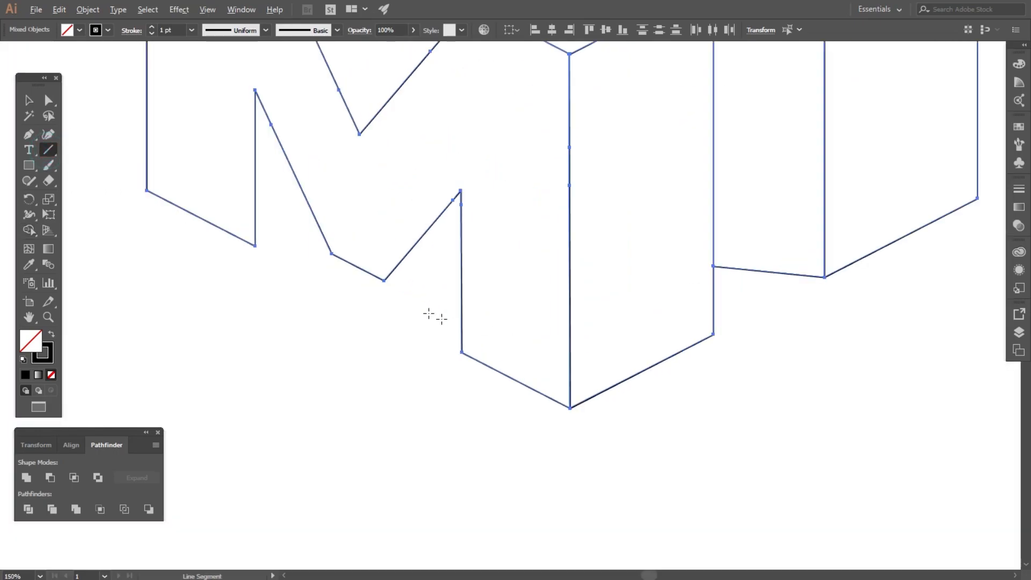
pyautogui.moveTo(255, 246); pyautogui.dragTo(307, 202)
pyautogui.press('v')
pyautogui.click(197, 241)
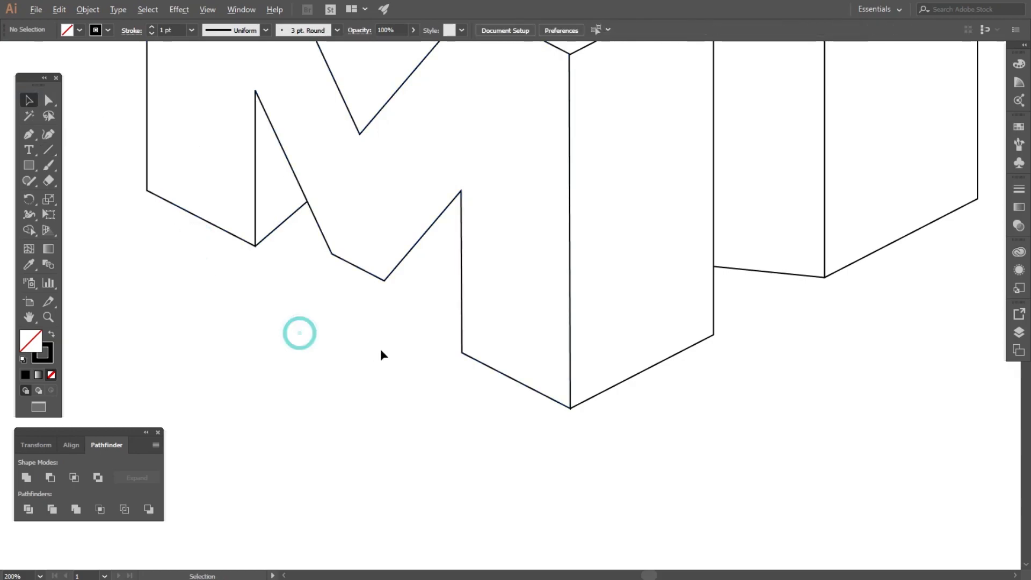
# - Select the entire monogram and set its stroke weight to 17 pt
pyautogui.hotkey('ctrl', '0')
pyautogui.scroll(-1, 732, 227)
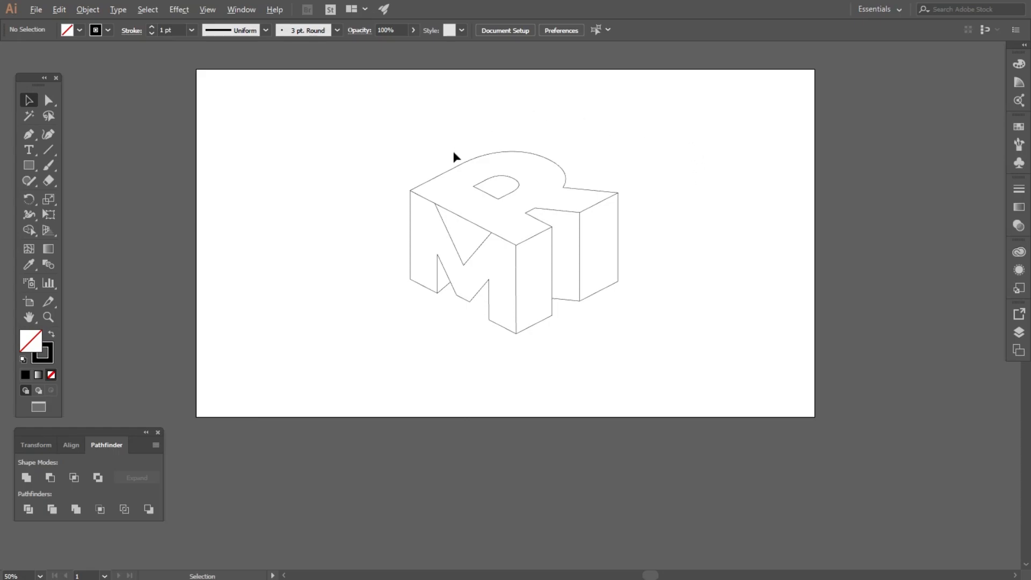
pyautogui.scroll(1, 453, 156)
pyautogui.scroll(-1, 317, 133)
pyautogui.moveTo(356, 161); pyautogui.dragTo(607, 310)
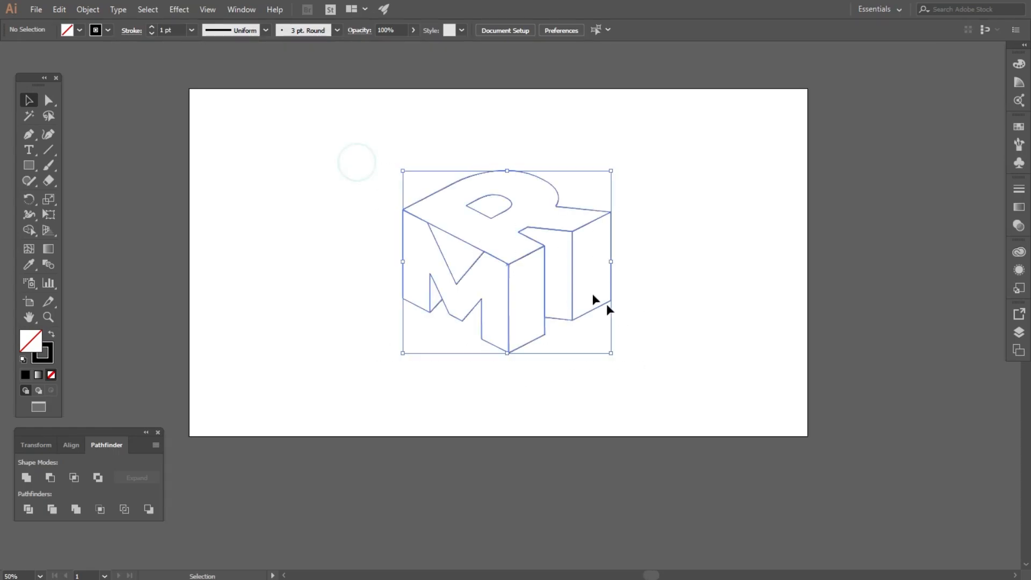
pyautogui.hotkey('ctrl', '1')
pyautogui.scroll(15, 172, 29)
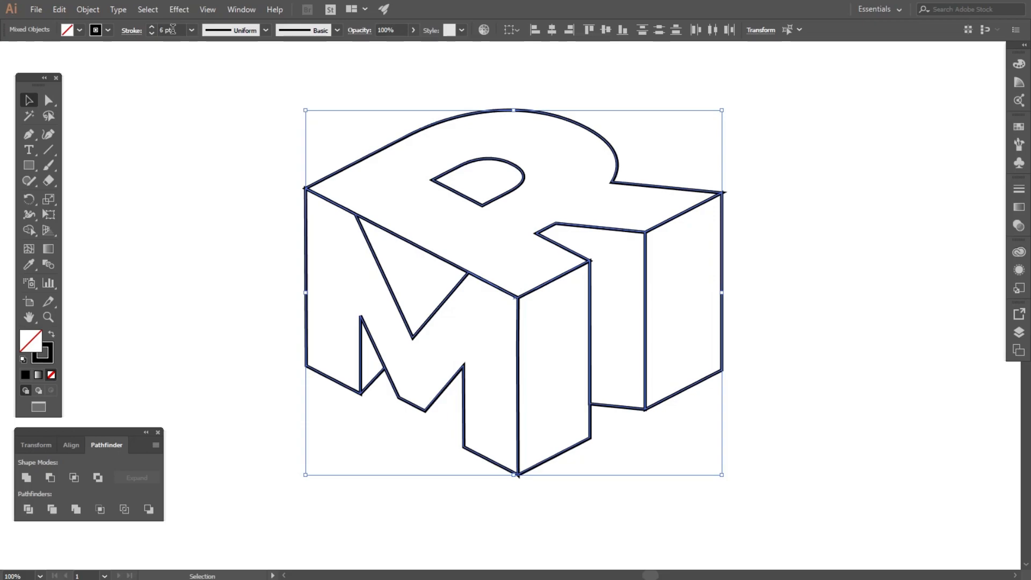
pyautogui.scroll(1, 172, 29)
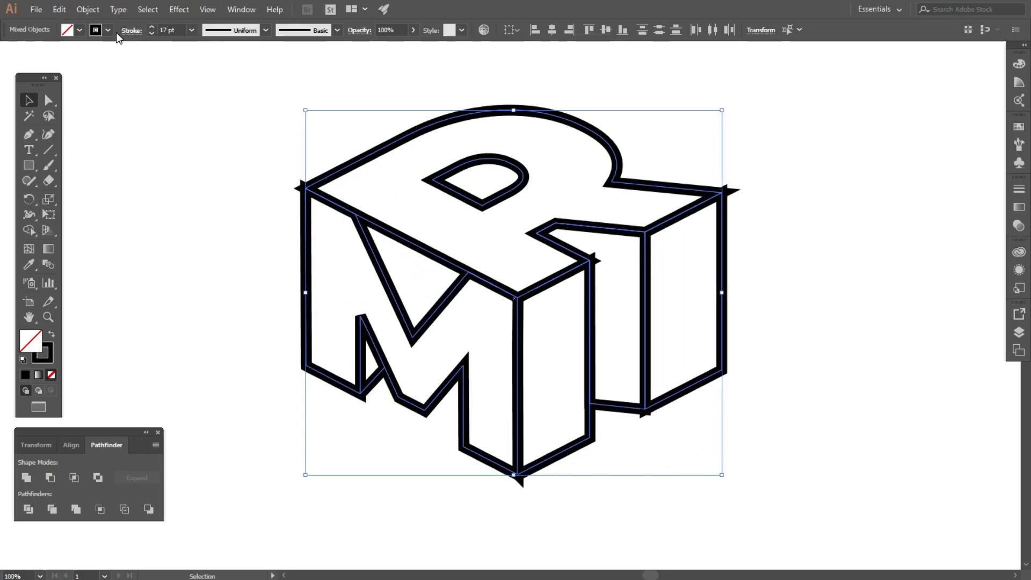
# - Give the monogram's strokes rounded corners to remove the pointed spikes, and deselect the artwork
pyautogui.click(122, 33)
pyautogui.click(63, 79)
pyautogui.click(252, 149)
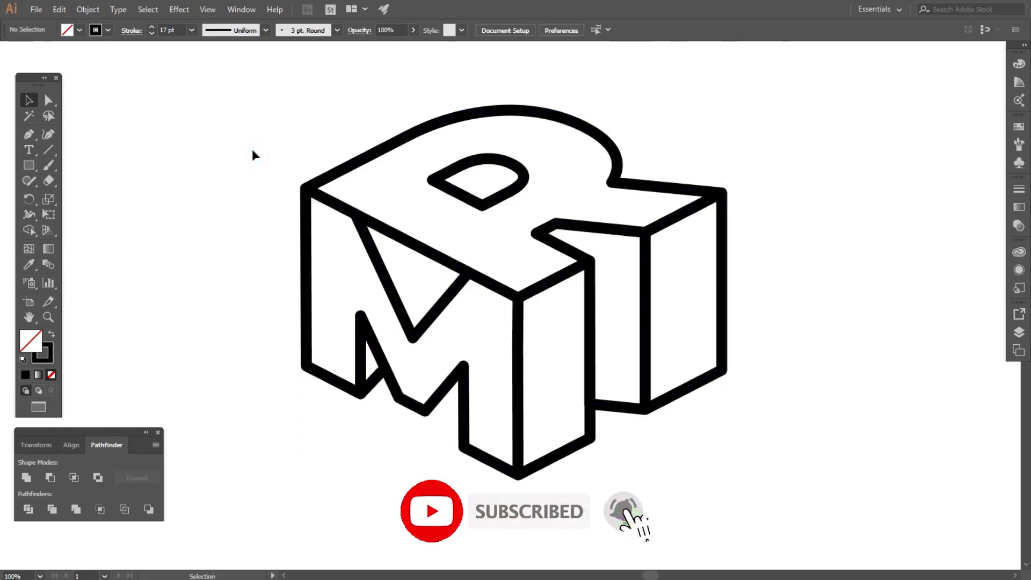
# - Select the entire monogram, reduce its stroke weight to 15 pt and deselect it
pyautogui.scroll(-2, 253, 150)
pyautogui.moveTo(218, 141); pyautogui.dragTo(497, 307)
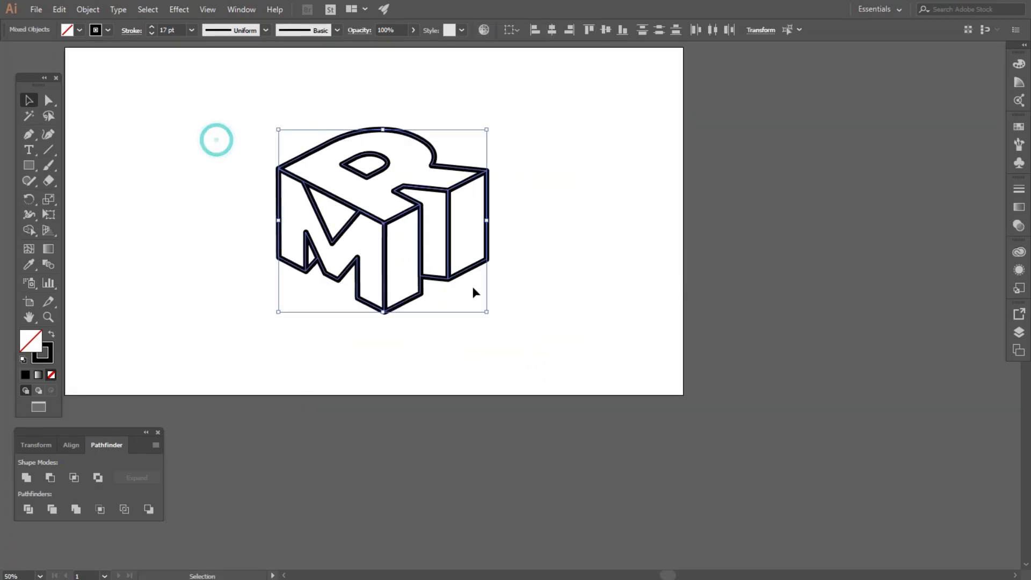
pyautogui.scroll(1, 280, 179)
pyautogui.scroll(-2, 177, 28)
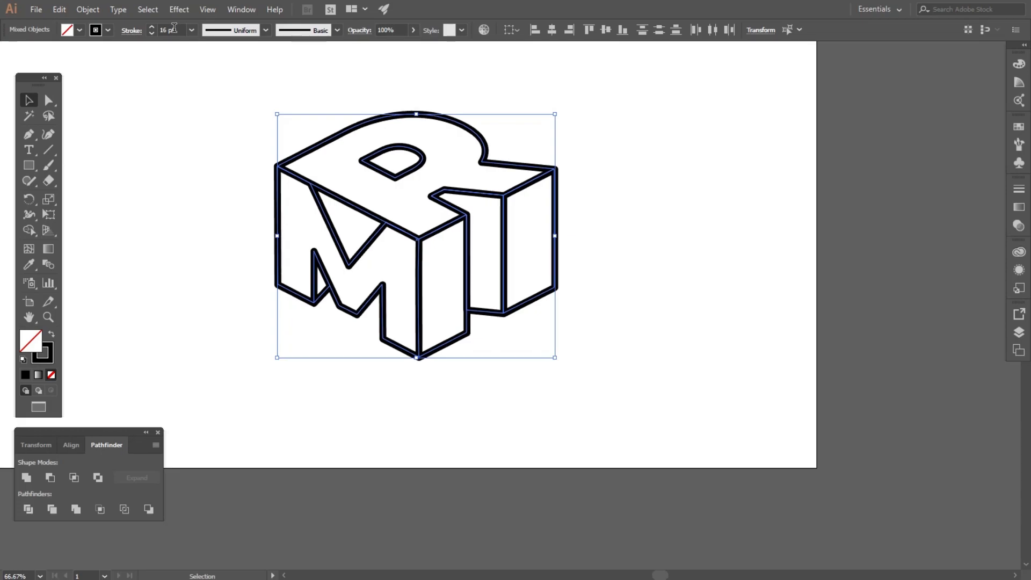
pyautogui.click(235, 181)
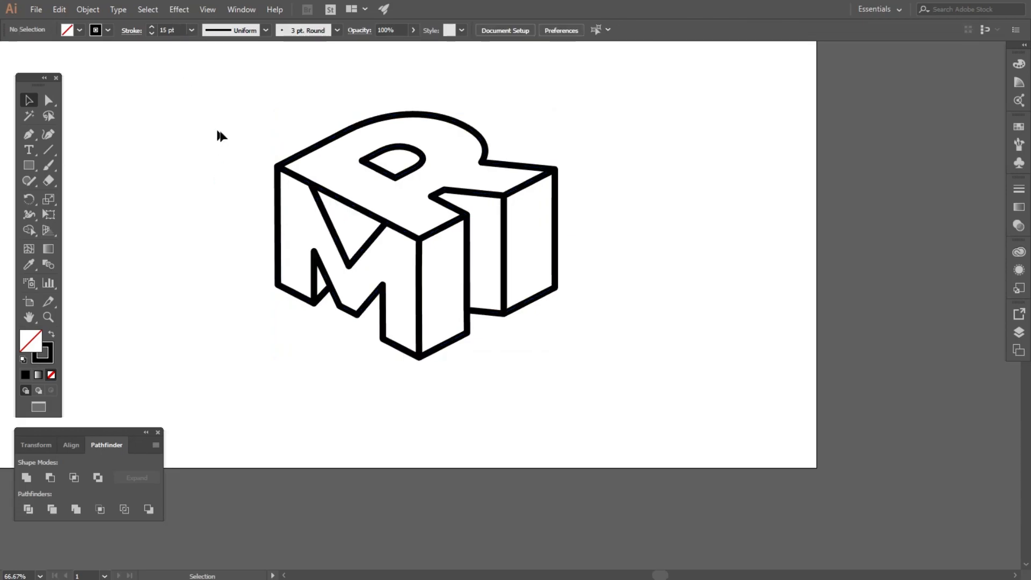
pyautogui.scroll(-1, 661, 207)
pyautogui.scroll(1, 405, 124)
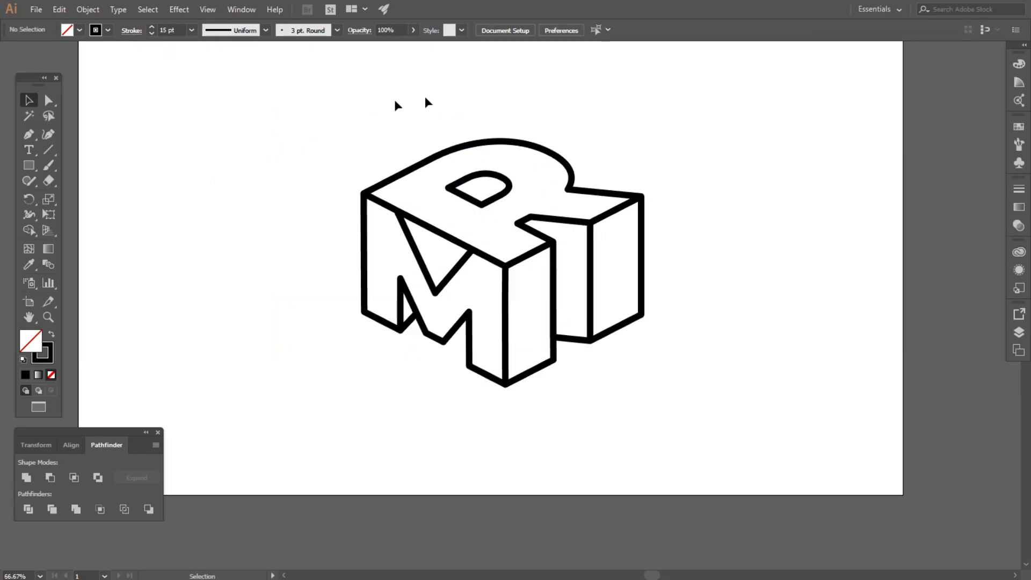